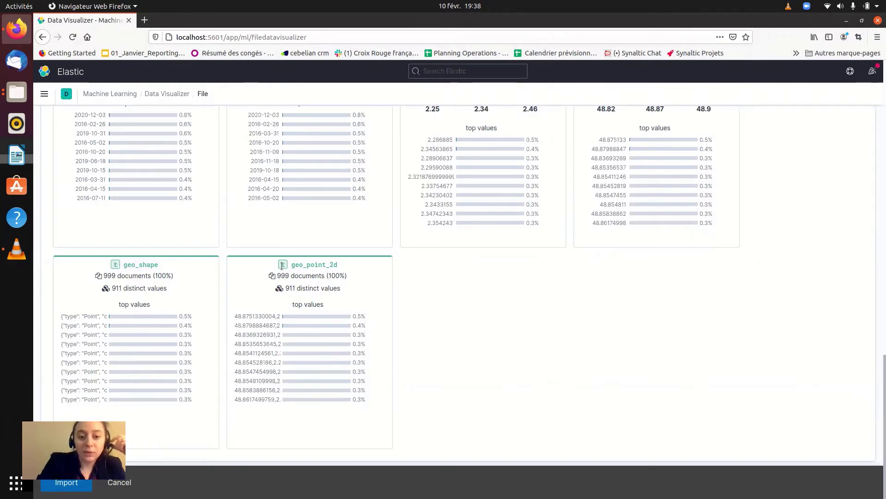
# Review the file analysis, proceed to importing the CSV data, and show the advanced import settings
pyautogui.scroll(12, 293, 300)
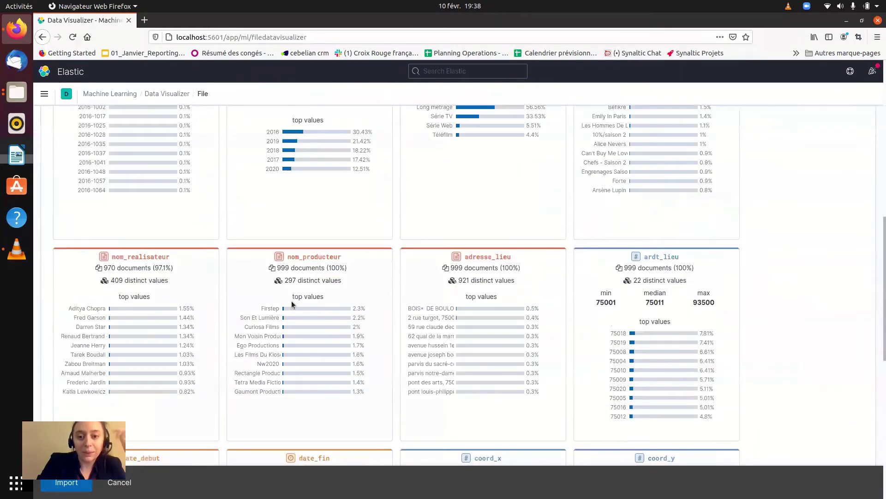
pyautogui.scroll(5, 292, 301)
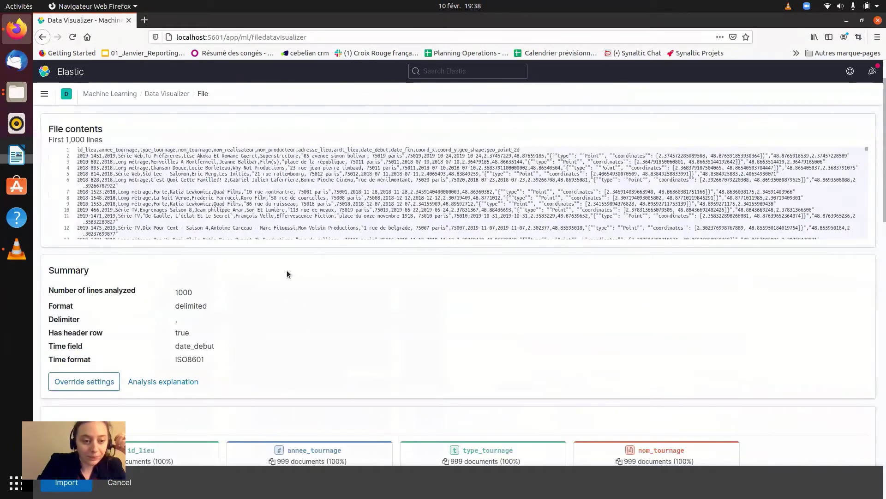
pyautogui.scroll(-2, 286, 271)
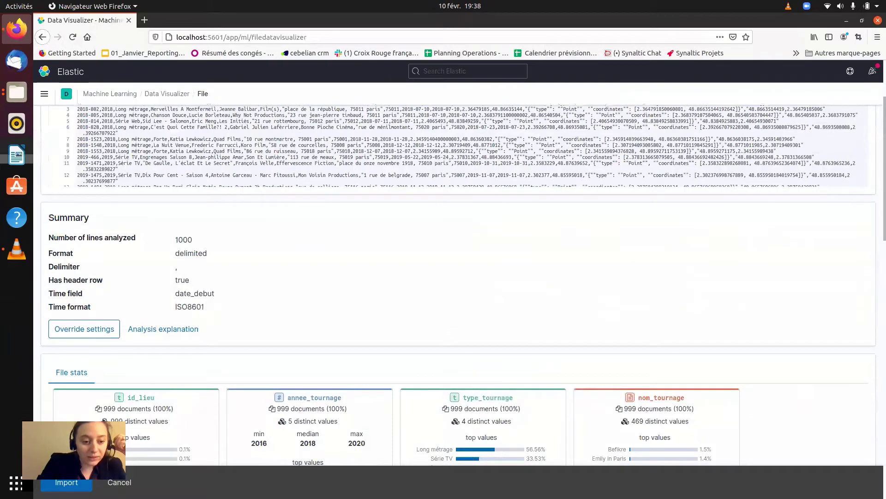
pyautogui.click(46, 482)
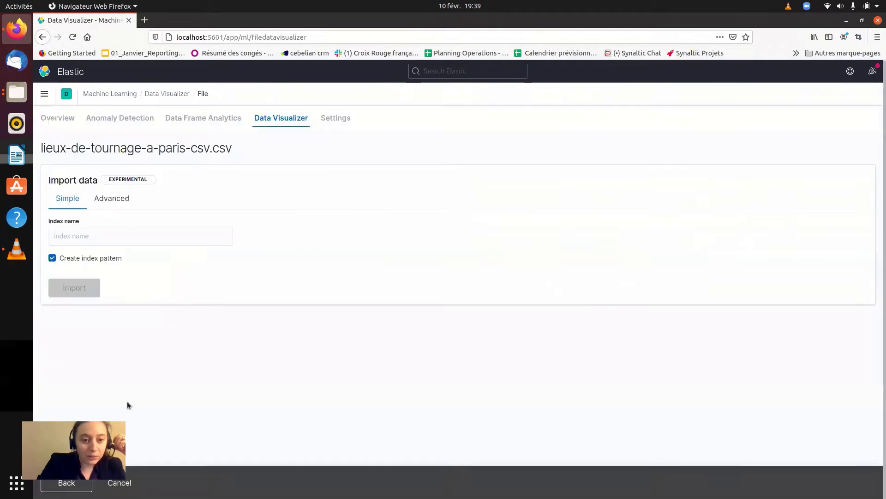
pyautogui.click(108, 202)
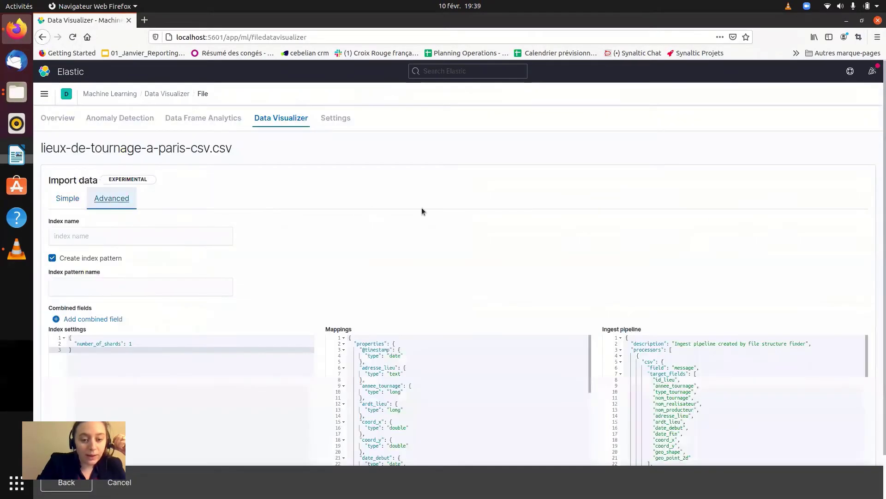
# Change the geo_point_2d field's type to geo_point in the index mappings
pyautogui.scroll(-2, 422, 207)
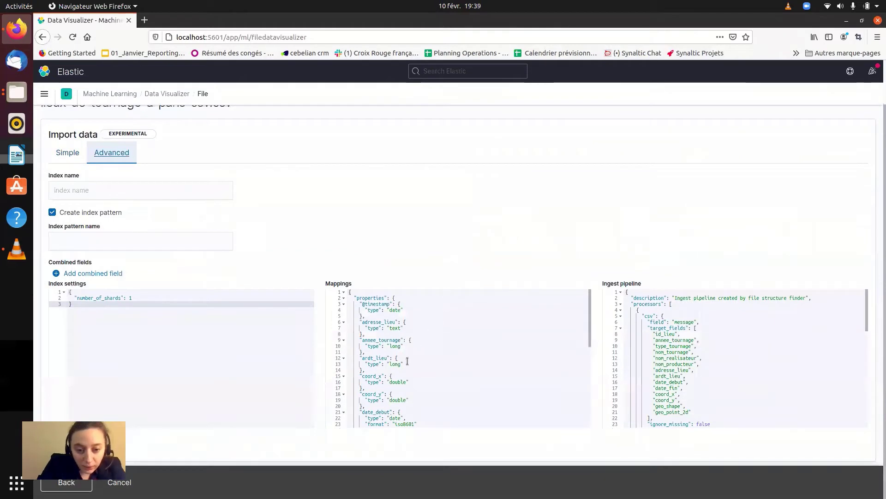
pyautogui.scroll(-2, 408, 366)
pyautogui.scroll(-3, 408, 366)
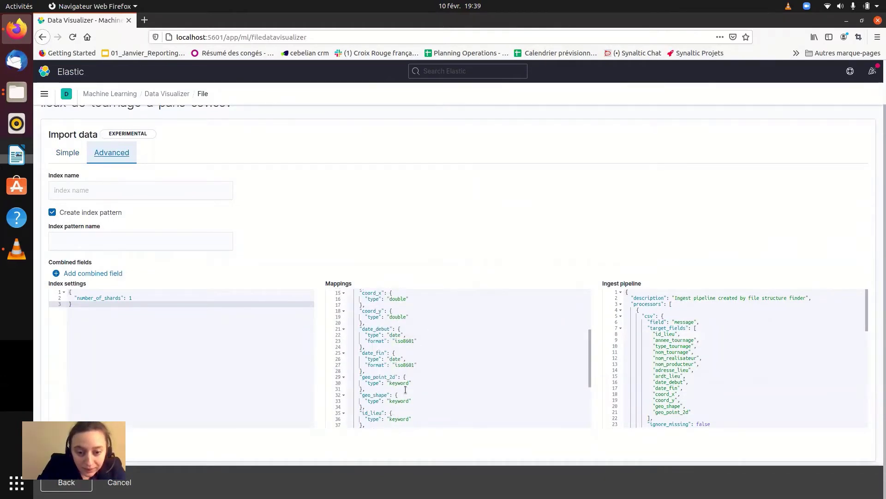
pyautogui.doubleClick(398, 383)
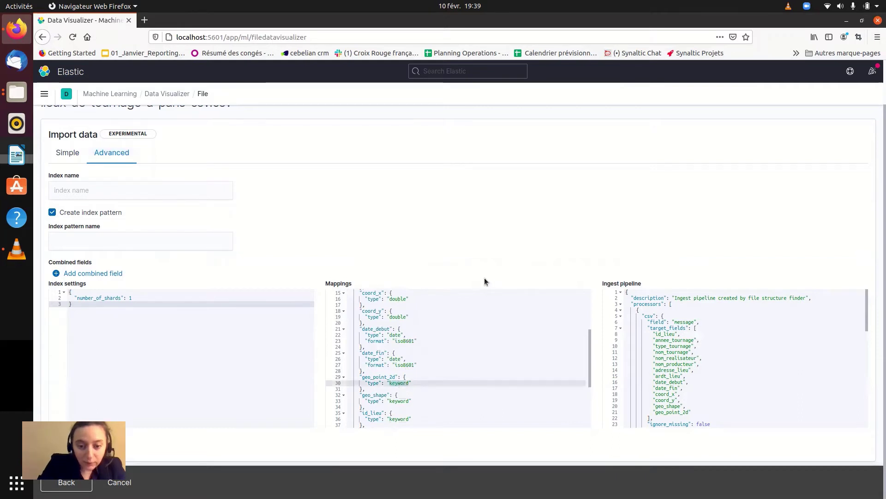
pyautogui.write('geo_point')
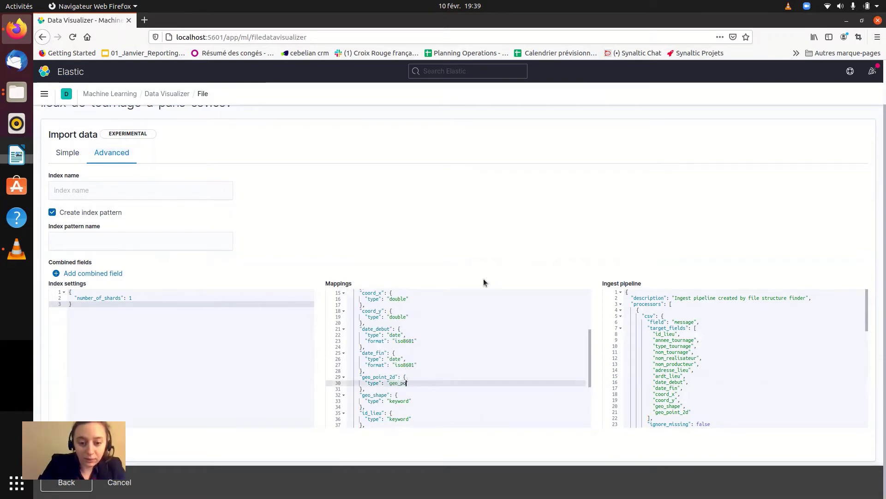
# Name the index tournage_paris and import the data
pyautogui.click(128, 190)
pyautogui.write('tour')
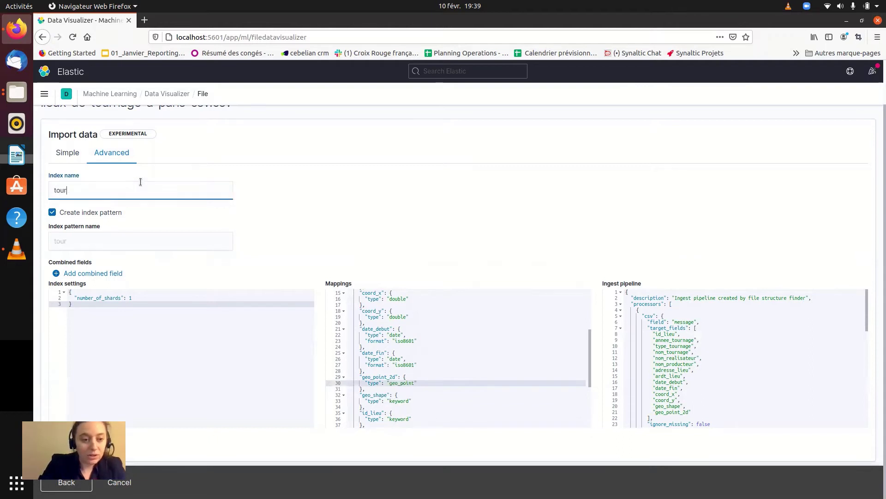
pyautogui.write('nage_paris')
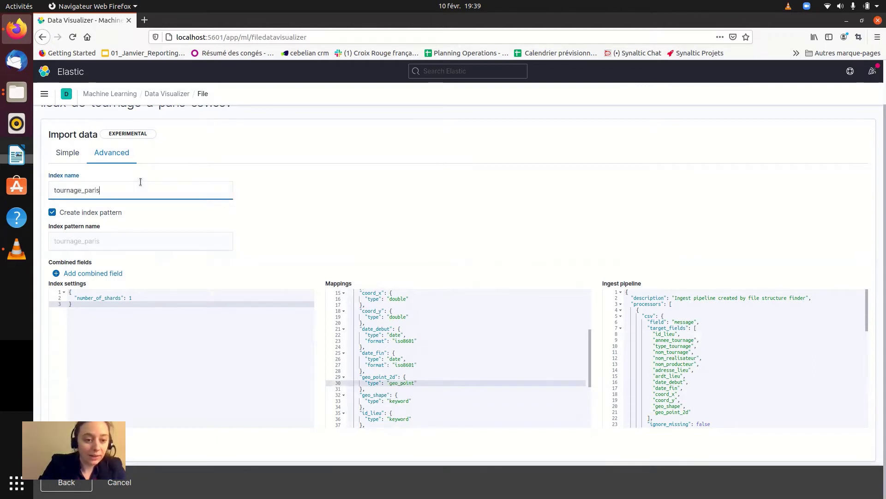
pyautogui.click(74, 444)
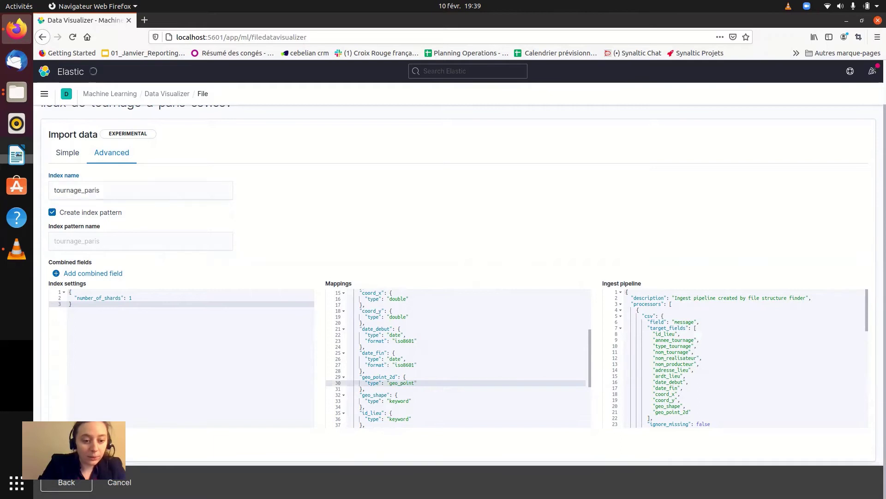
pyautogui.scroll(-1, 533, 176)
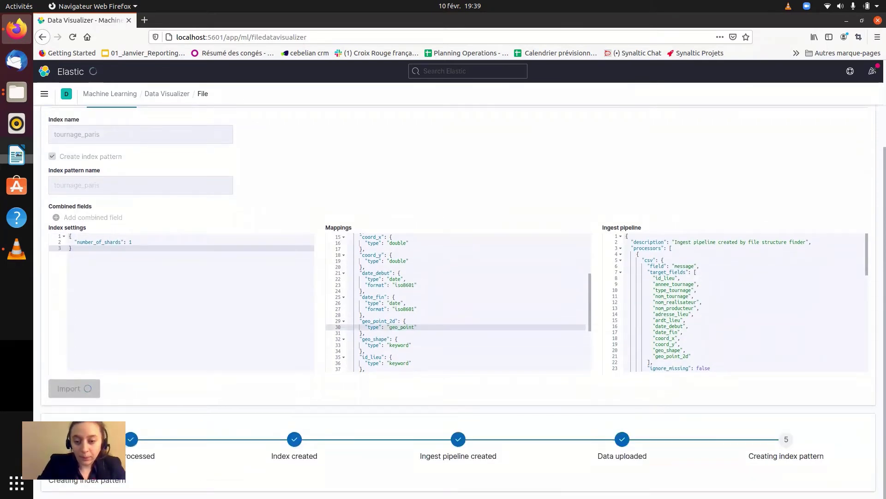
# Start a new map with a Clusters and grids layer based on the tournage_paris index pattern
pyautogui.click(44, 94)
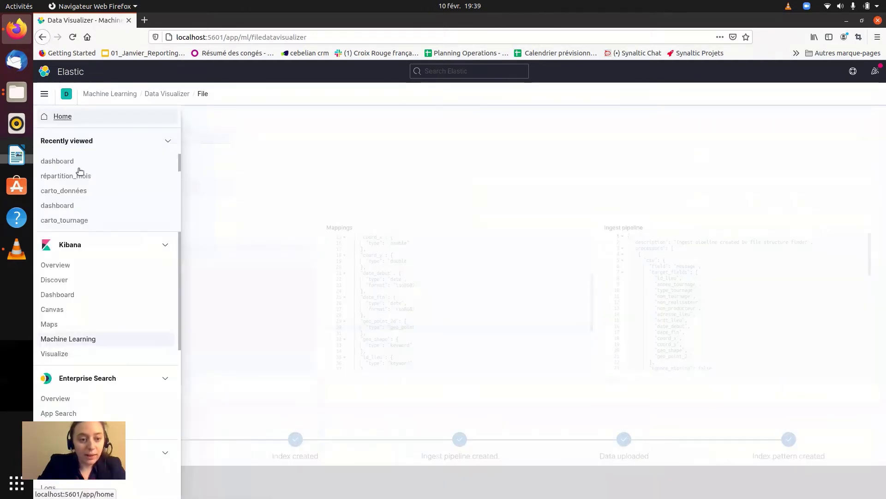
pyautogui.click(49, 324)
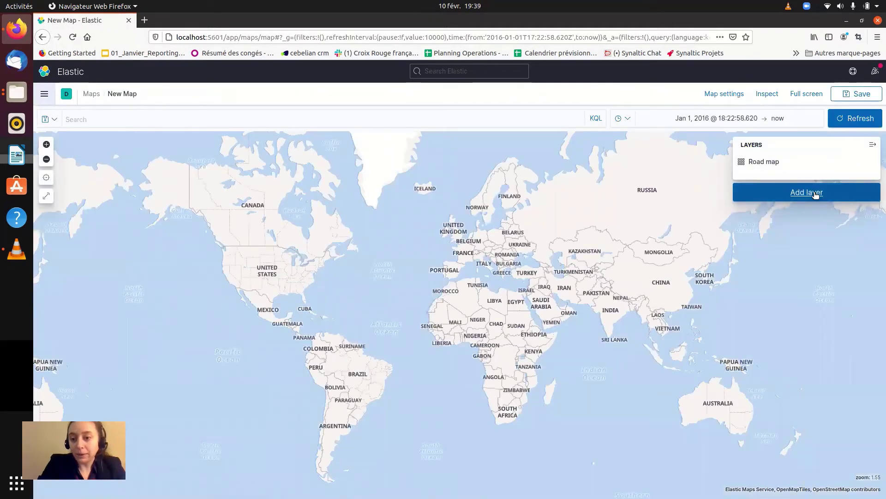
pyautogui.click(816, 193)
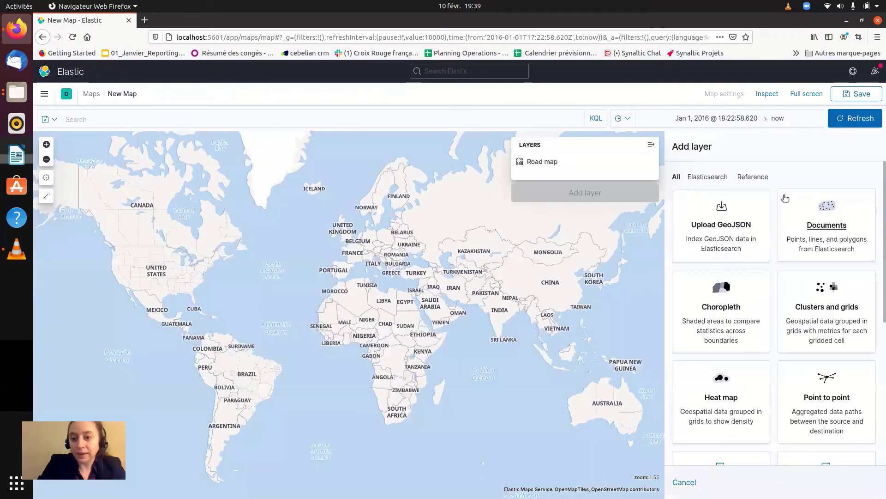
pyautogui.click(820, 310)
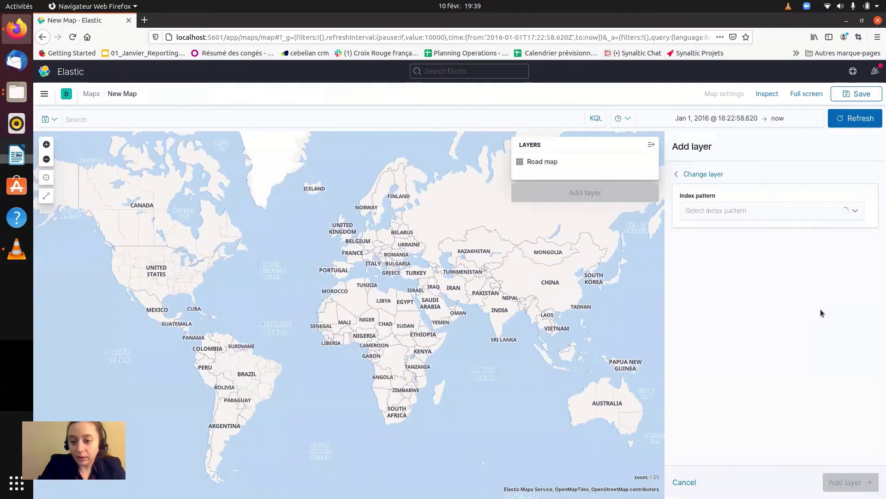
pyautogui.click(792, 211)
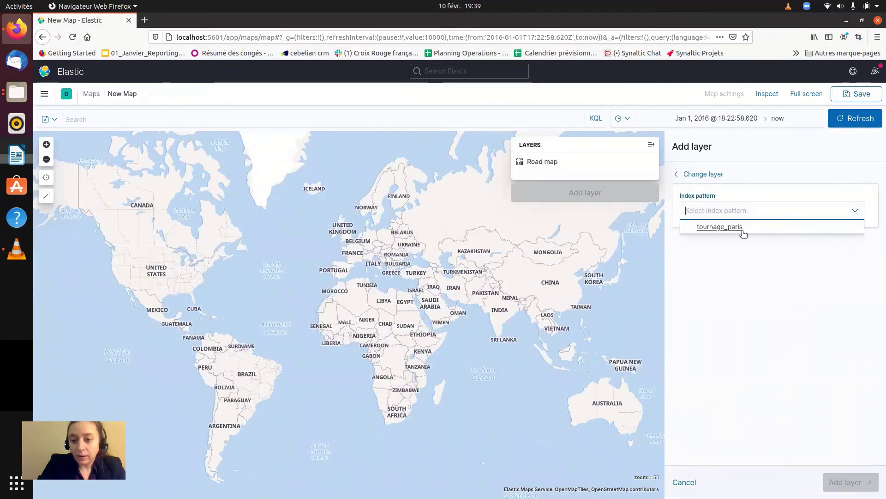
pyautogui.click(732, 231)
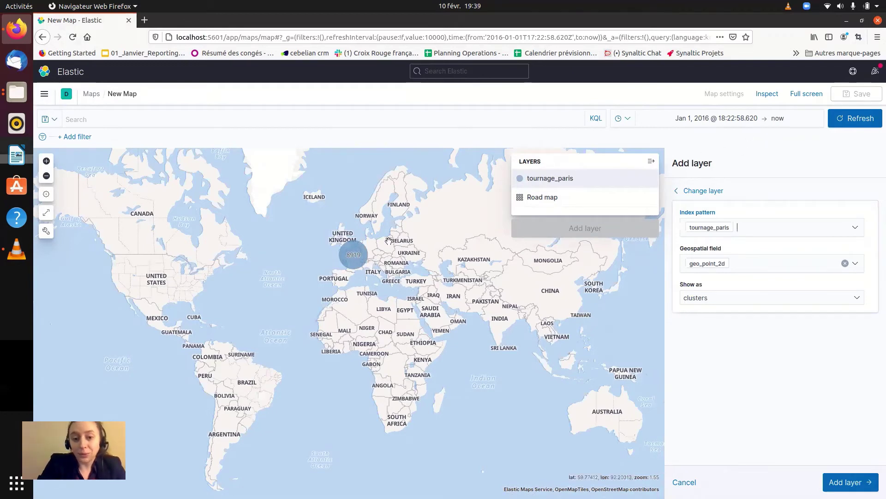
# Examine the distribution of filming-location clusters across central Paris on the map, along with the selected time range
pyautogui.scroll(3, 361, 252)
pyautogui.scroll(5, 361, 251)
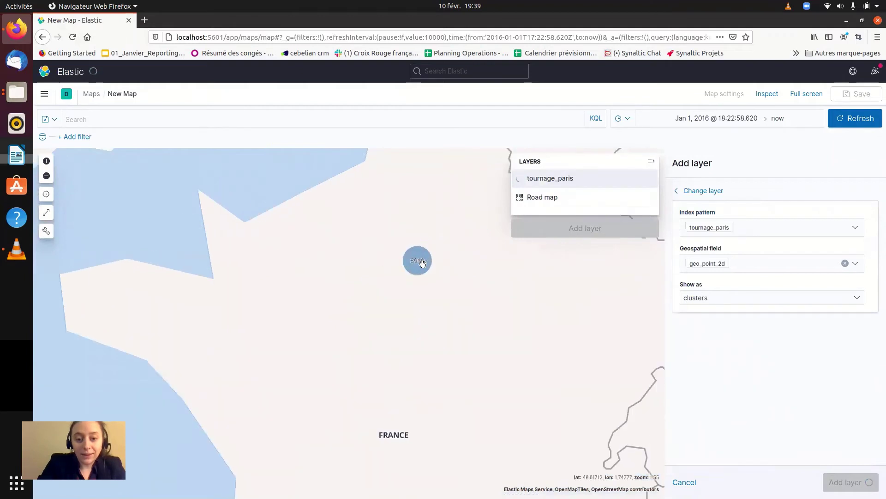
pyautogui.scroll(3, 431, 264)
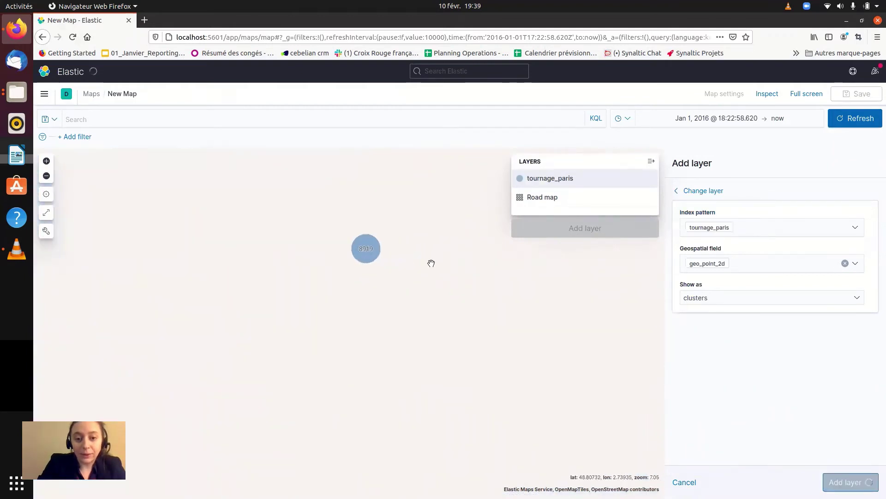
pyautogui.click(718, 119)
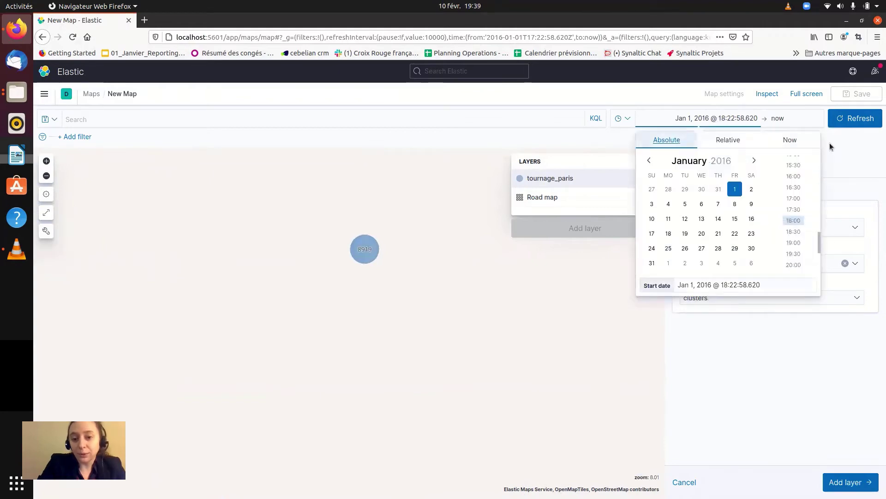
pyautogui.click(831, 147)
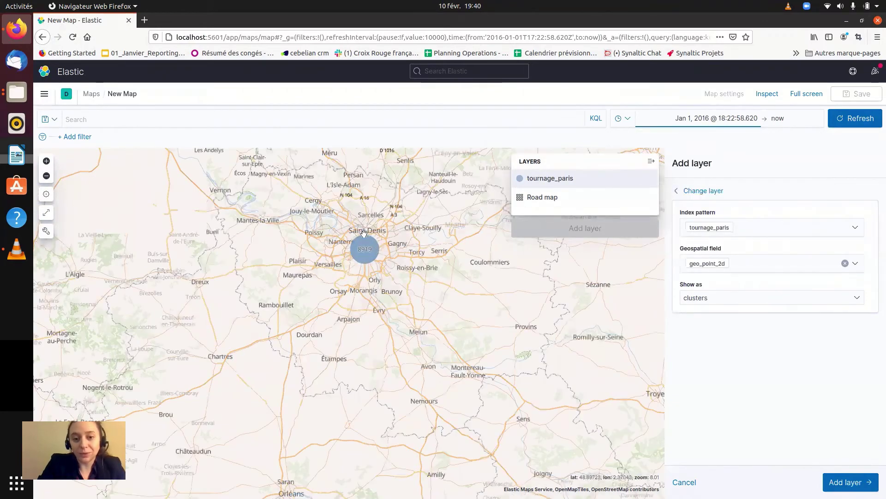
pyautogui.scroll(5, 364, 233)
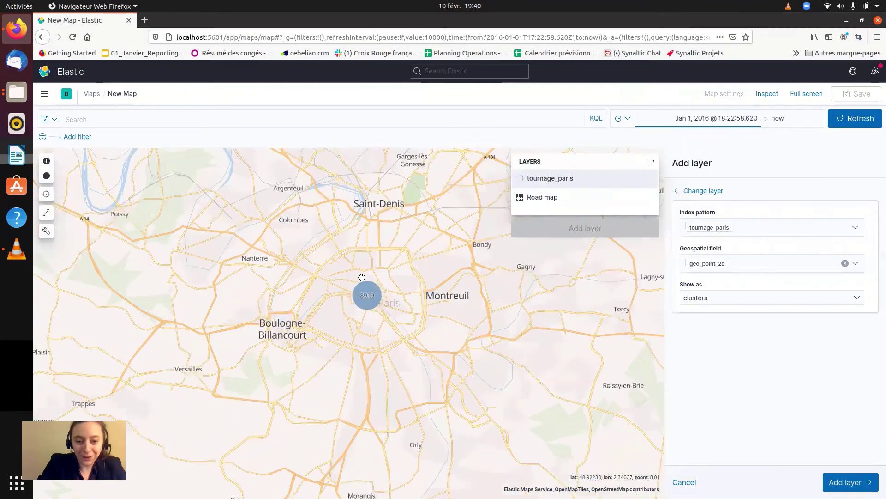
pyautogui.scroll(4, 362, 277)
pyautogui.moveTo(365, 283); pyautogui.dragTo(319, 248)
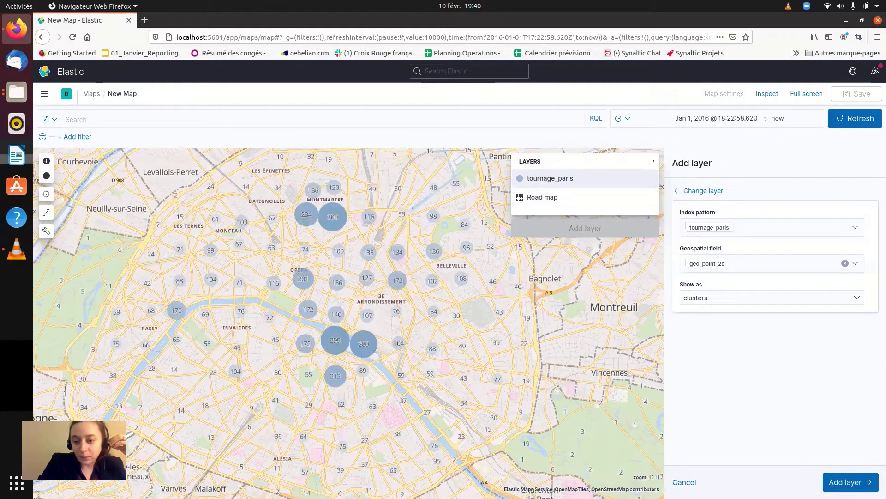
# Add the previewed tournage_paris cluster layer to the map and save the map as carto_tournage
pyautogui.click(851, 482)
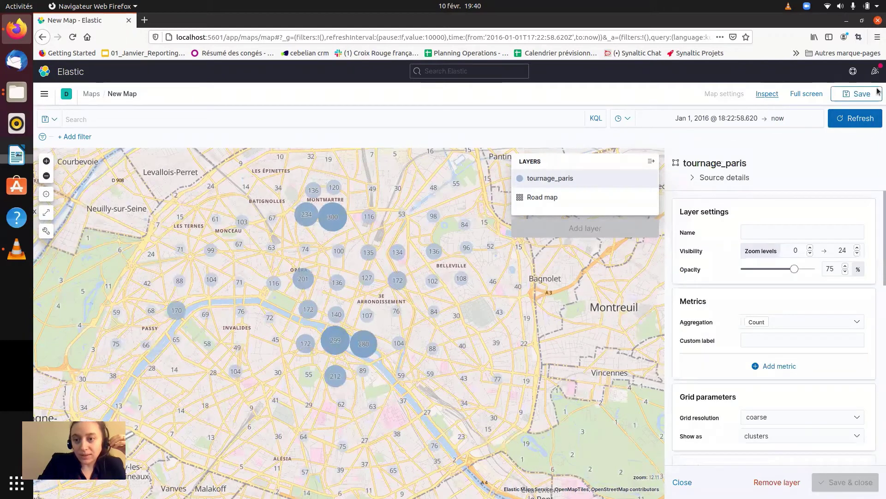
pyautogui.click(873, 93)
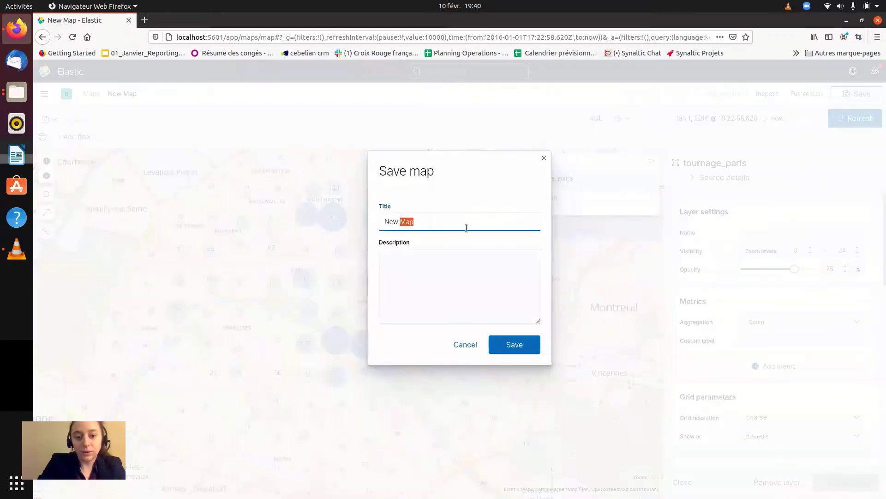
pyautogui.write('carto_')
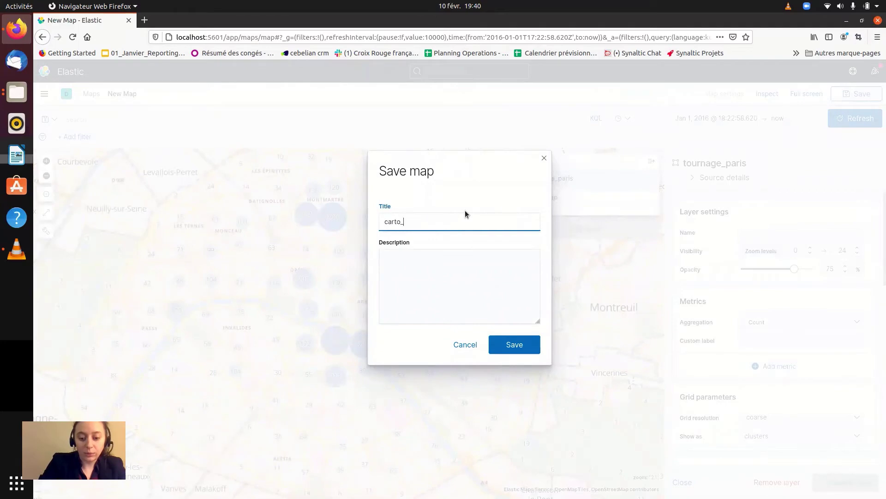
pyautogui.write('tournage')
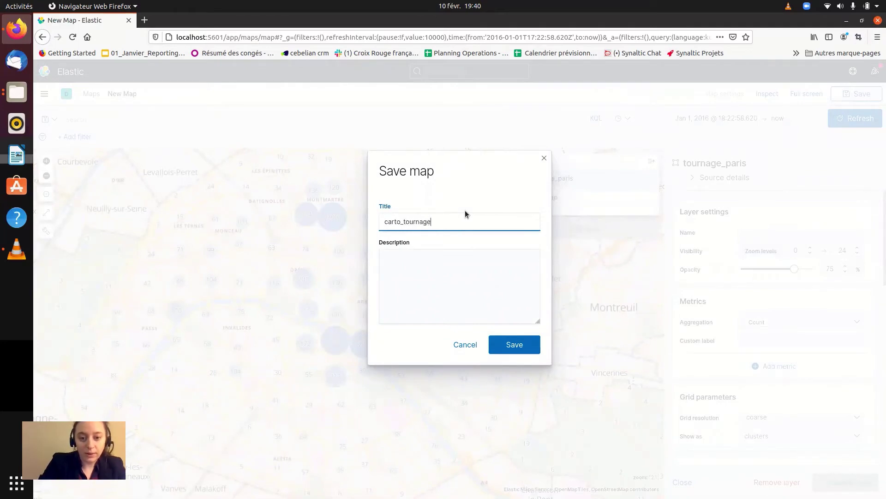
pyautogui.click(514, 346)
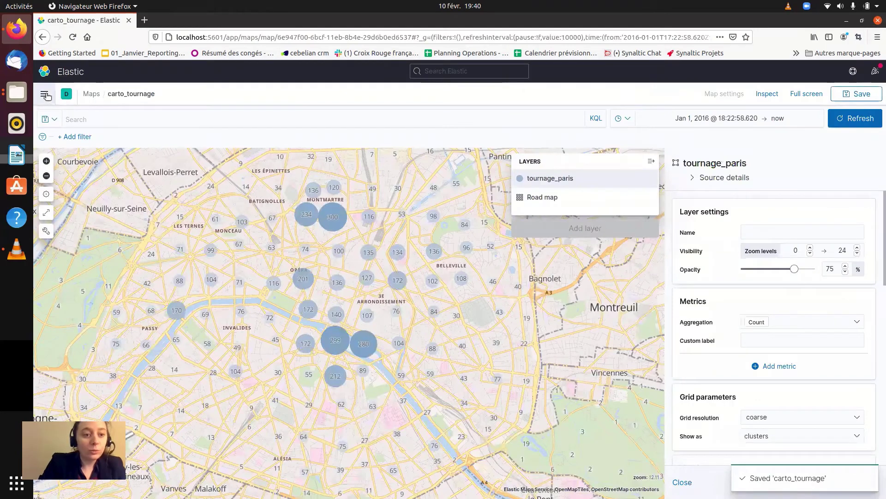
# Create a new Vertical Bar visualization using tournage_paris as its source
pyautogui.click(44, 94)
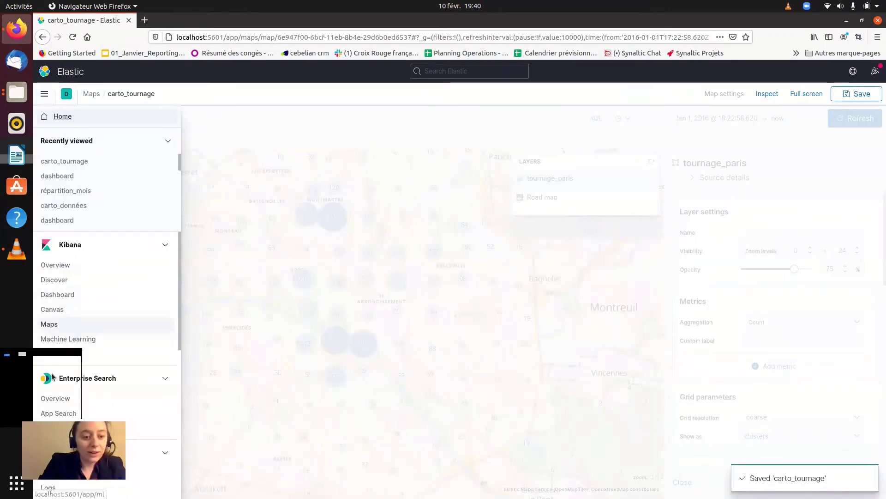
pyautogui.click(46, 354)
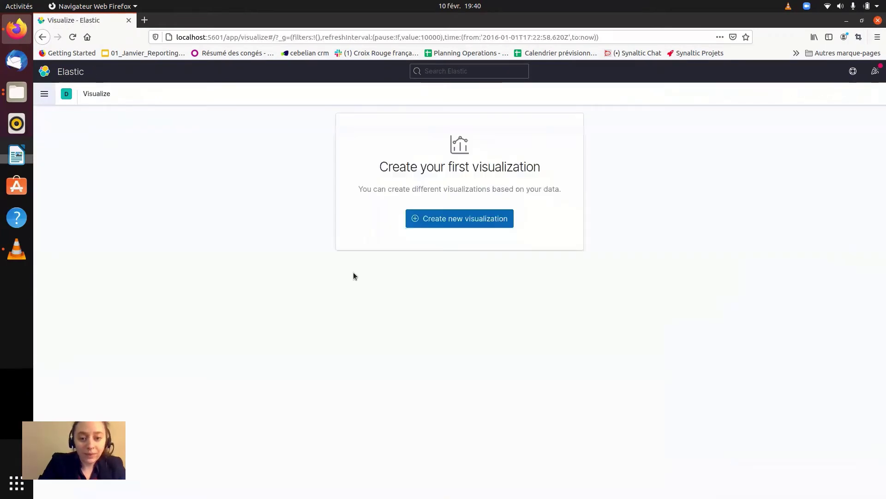
pyautogui.click(449, 221)
pyautogui.click(397, 373)
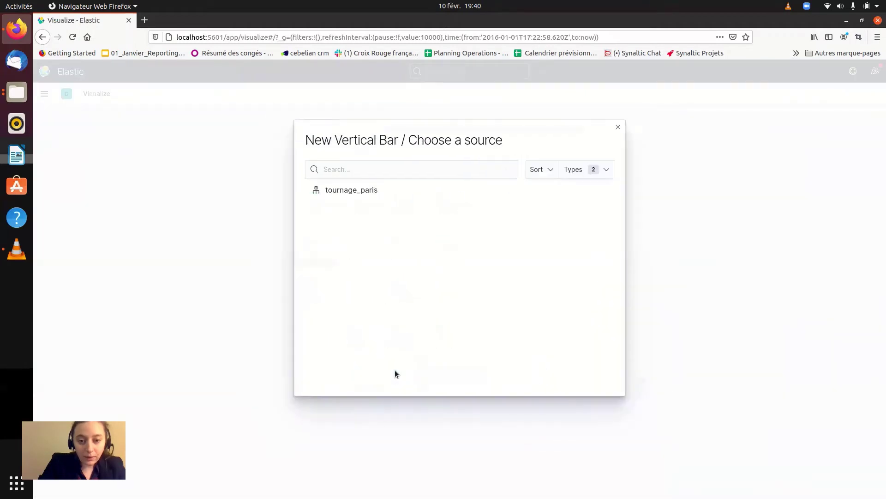
pyautogui.click(357, 196)
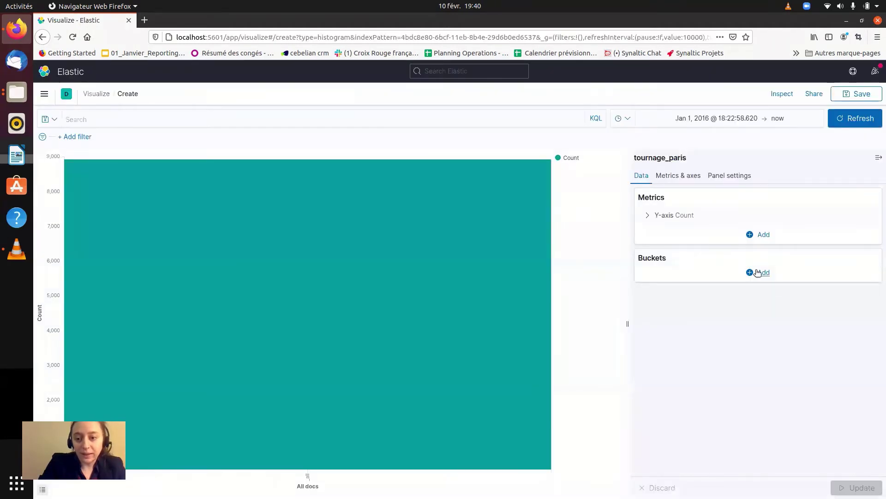
# Add an X-axis bucket using a Date Histogram on date_debut with a Month minimum interval, and update the chart
pyautogui.click(758, 273)
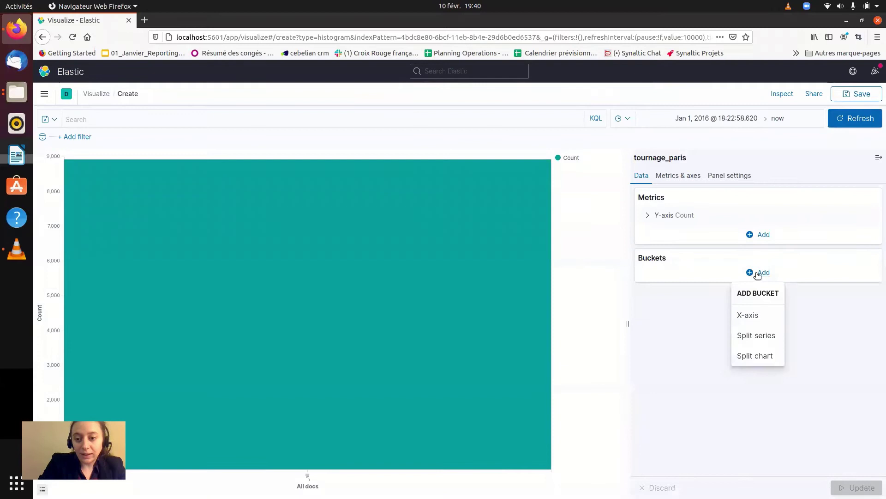
pyautogui.click(753, 316)
pyautogui.click(748, 309)
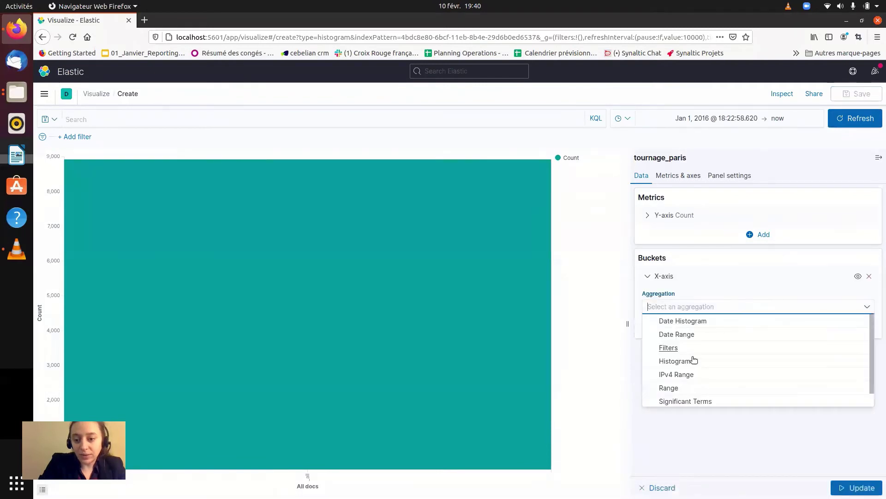
pyautogui.click(688, 321)
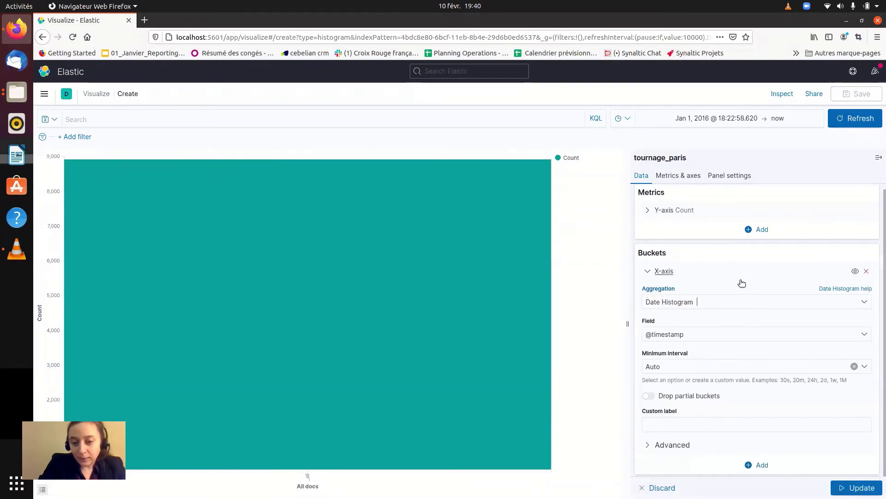
pyautogui.click(692, 336)
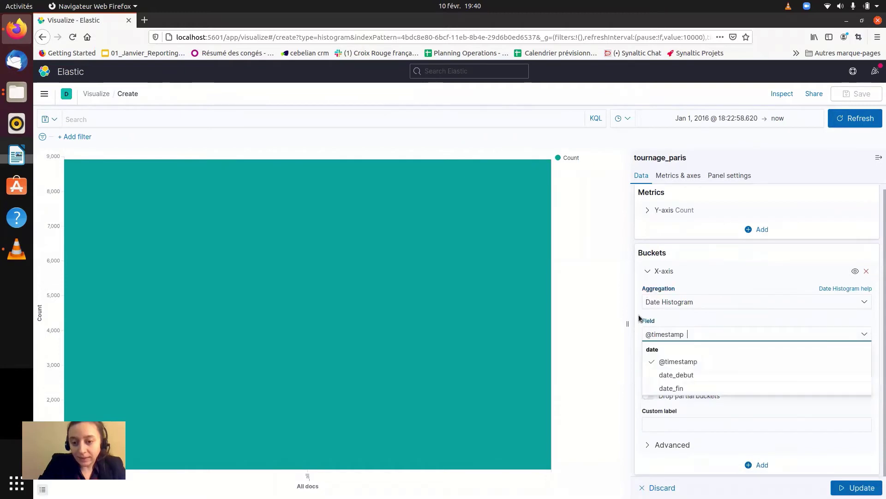
pyautogui.click(685, 375)
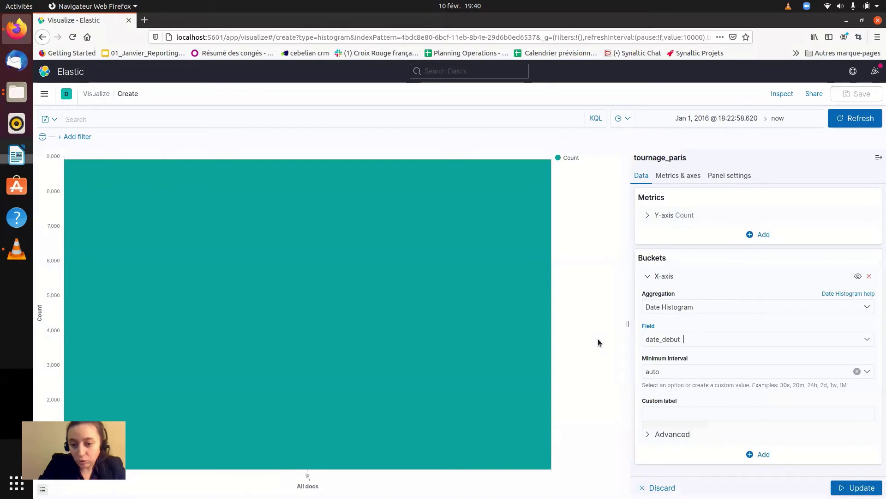
pyautogui.click(685, 371)
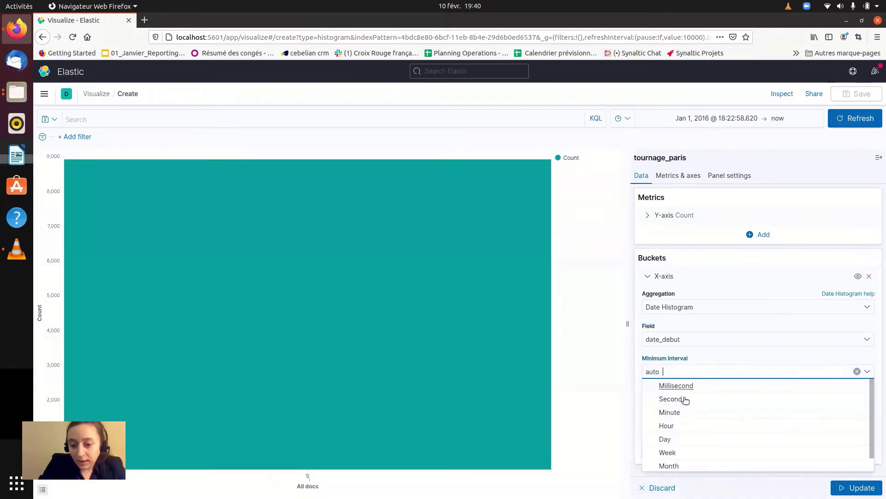
pyautogui.click(660, 466)
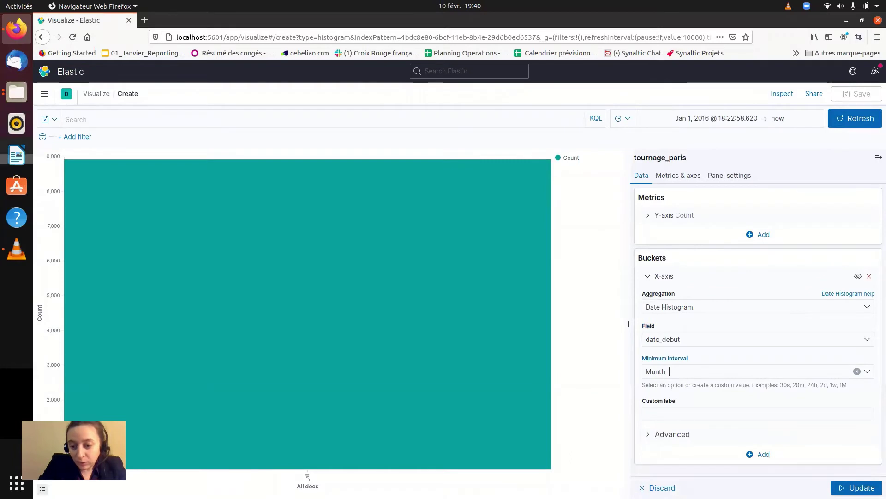
pyautogui.click(858, 488)
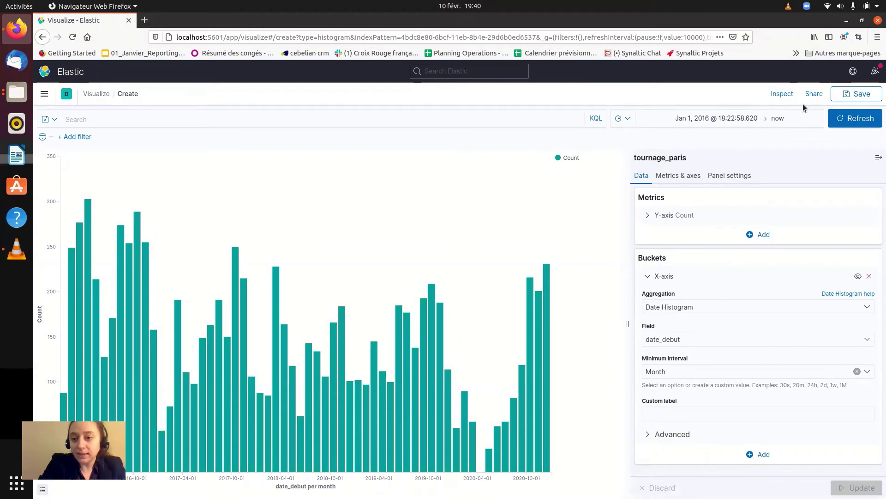
# Save the monthly bar chart visualization with the title répartition_mois
pyautogui.click(863, 95)
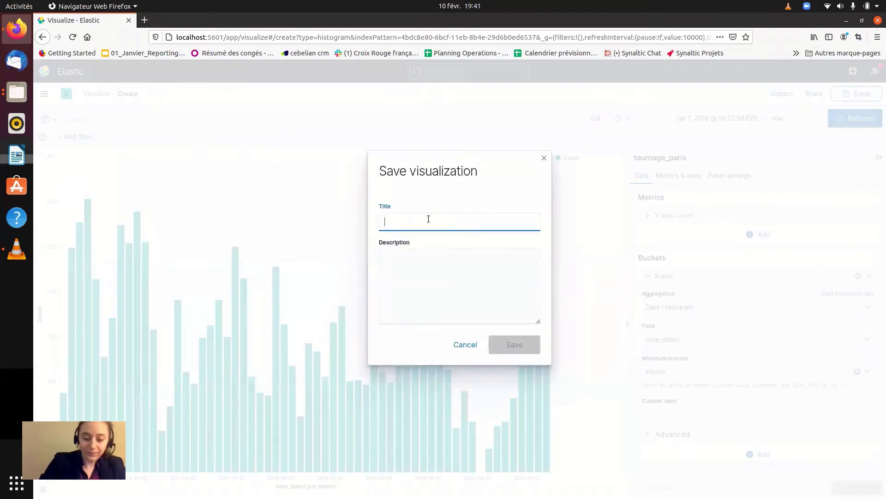
pyautogui.write('répartition_mois')
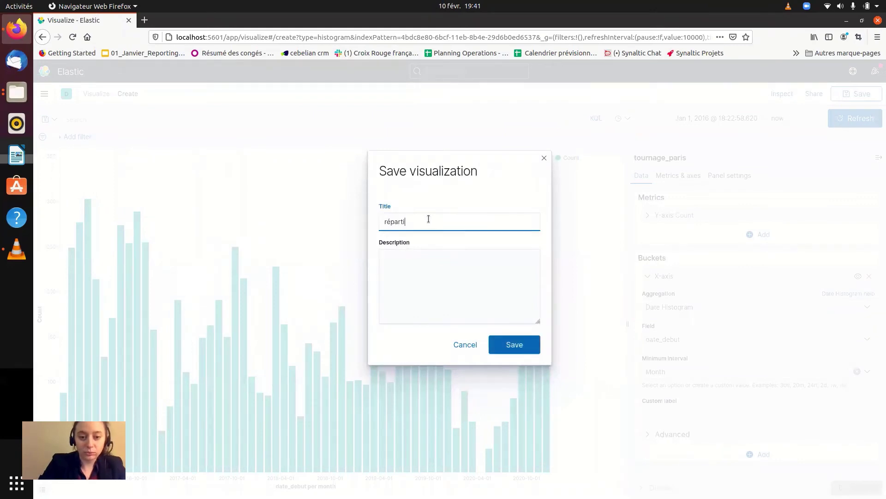
pyautogui.click(530, 344)
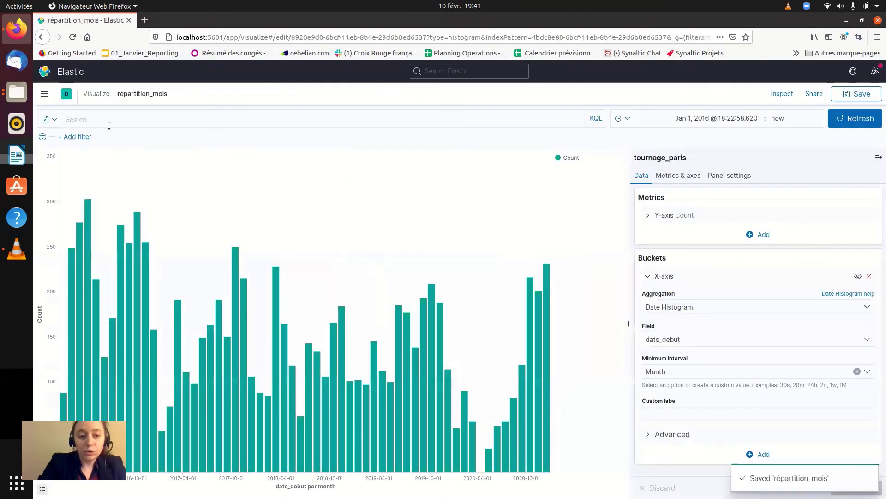
# Create a new dashboard and add the existing carto_tournage map and répartition_mois chart to it
pyautogui.click(46, 94)
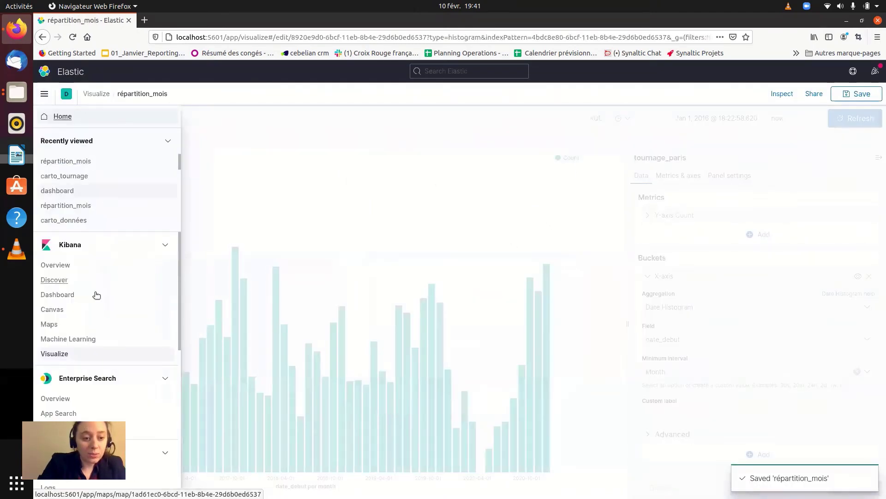
pyautogui.click(57, 294)
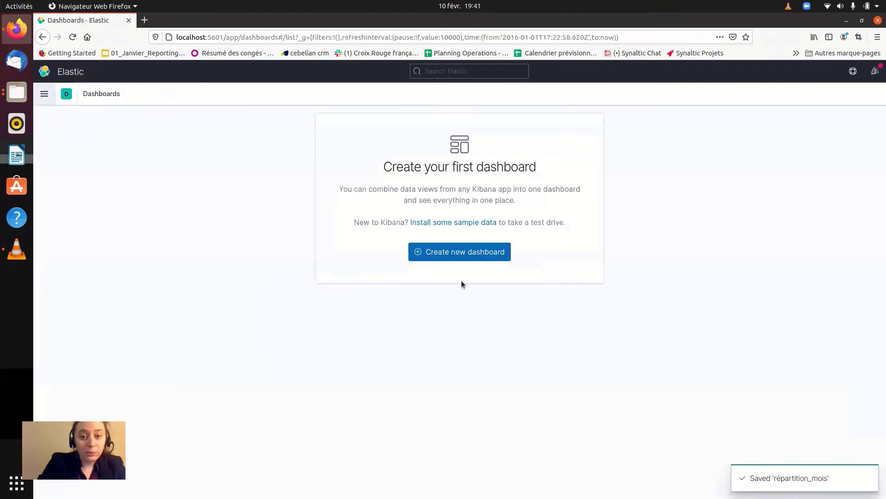
pyautogui.click(450, 250)
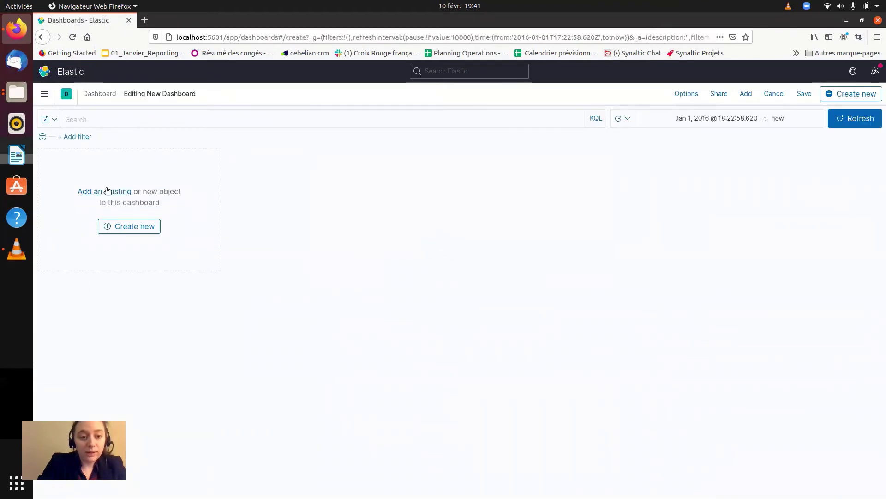
pyautogui.click(107, 190)
pyautogui.click(524, 193)
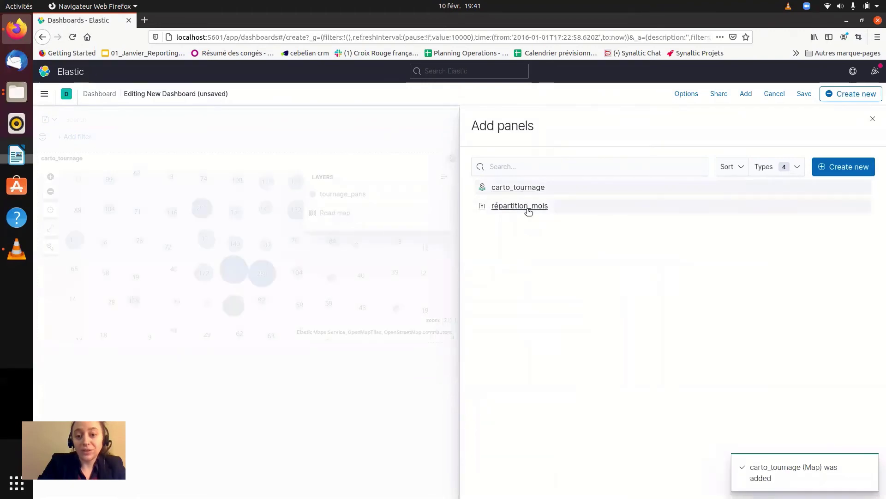
pyautogui.click(529, 212)
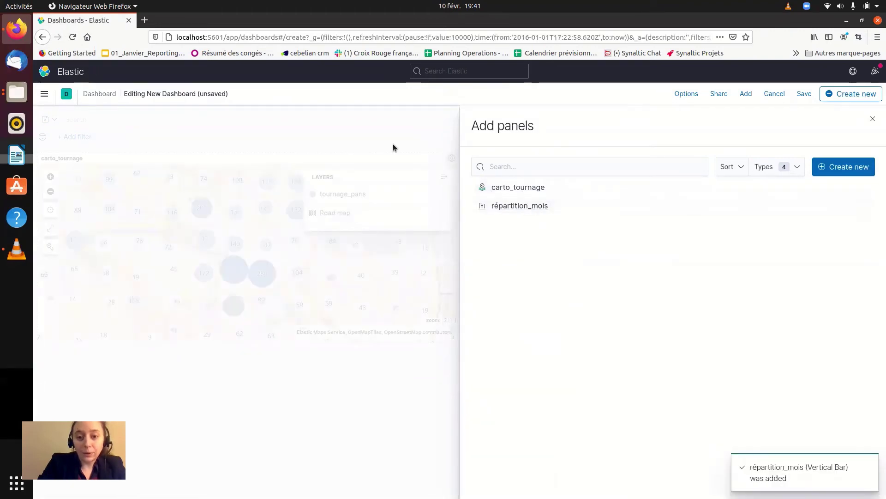
pyautogui.click(393, 147)
# Place the répartition_mois chart below the carto_tournage map and stretch both panels to the dashboard's full width
pyautogui.moveTo(526, 158); pyautogui.dragTo(272, 350)
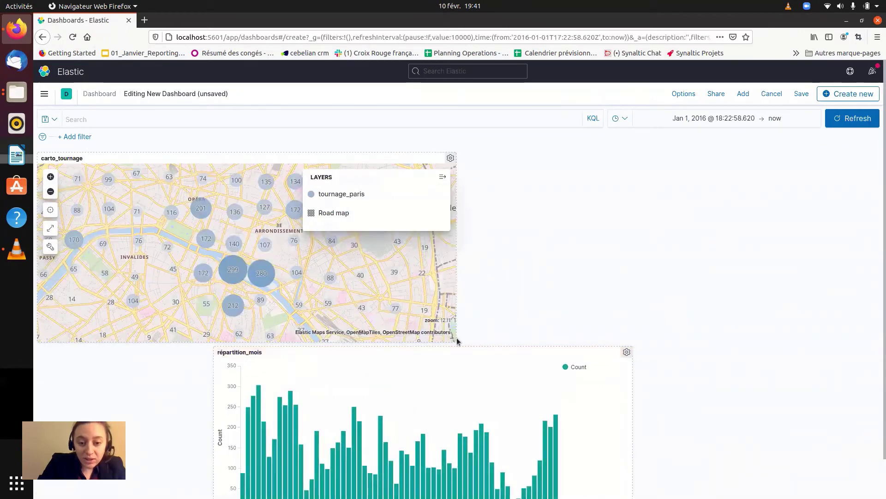
pyautogui.moveTo(452, 339); pyautogui.dragTo(866, 364)
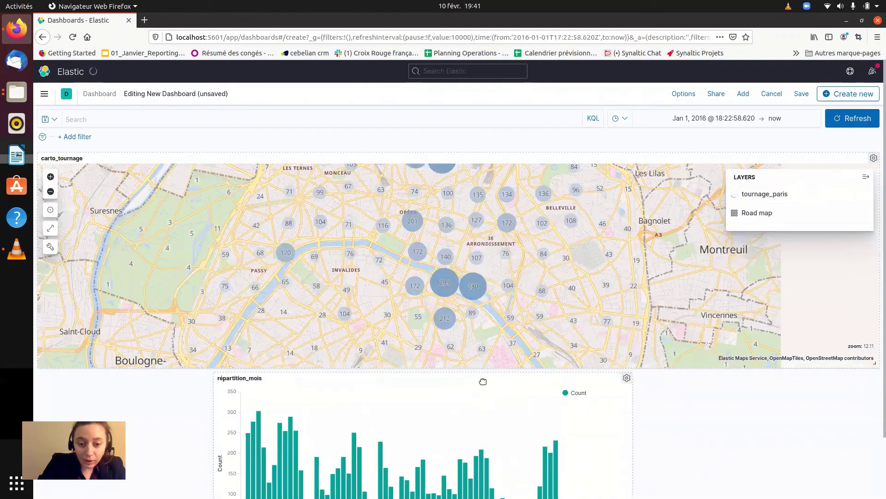
pyautogui.moveTo(483, 381); pyautogui.dragTo(342, 388)
pyautogui.scroll(-2, 507, 475)
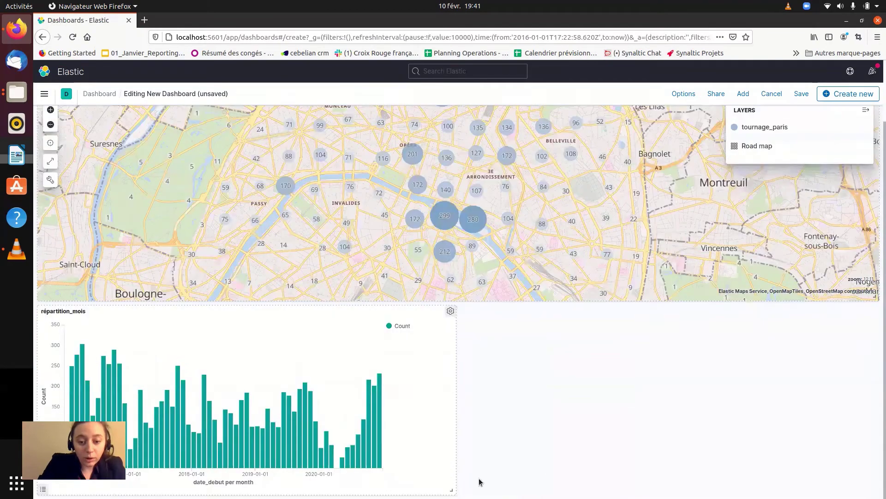
pyautogui.moveTo(452, 487); pyautogui.dragTo(850, 469)
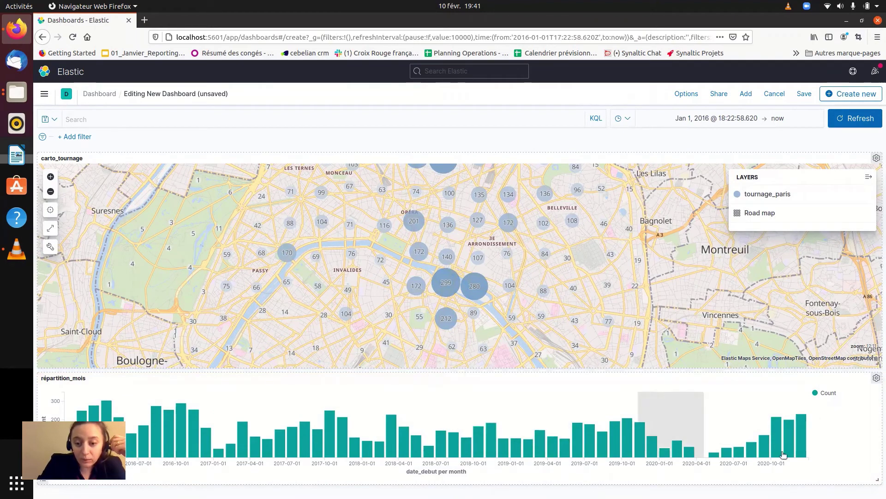
# Filter the dashboard to date_debut from about March 19 to November 21, 2020 using the bar chart, and save it as dashboard
pyautogui.moveTo(695, 404); pyautogui.dragTo(791, 461)
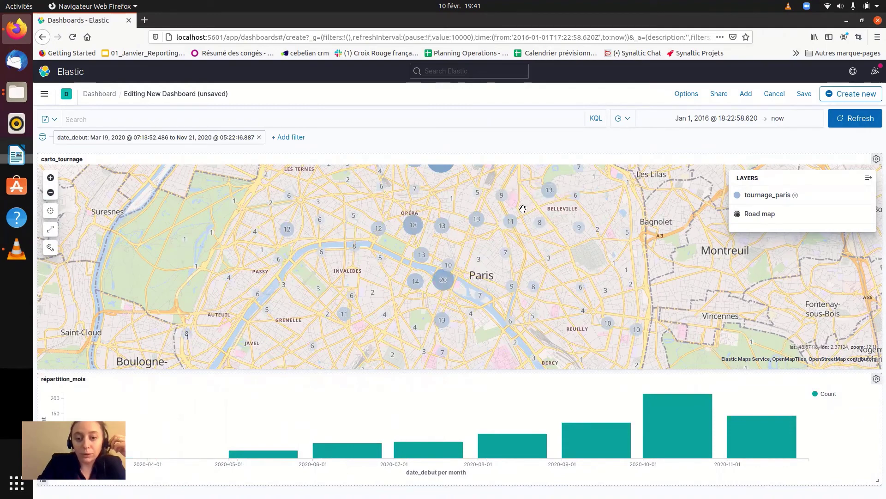
pyautogui.moveTo(523, 208); pyautogui.dragTo(515, 252)
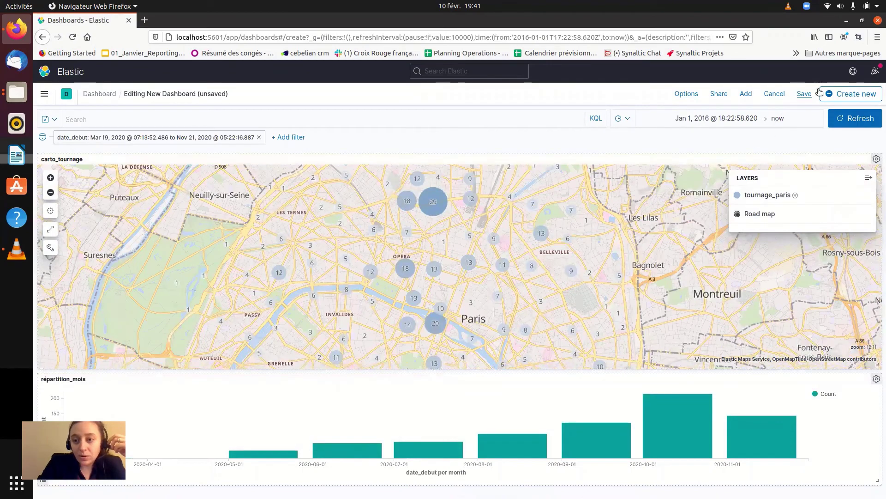
pyautogui.click(804, 94)
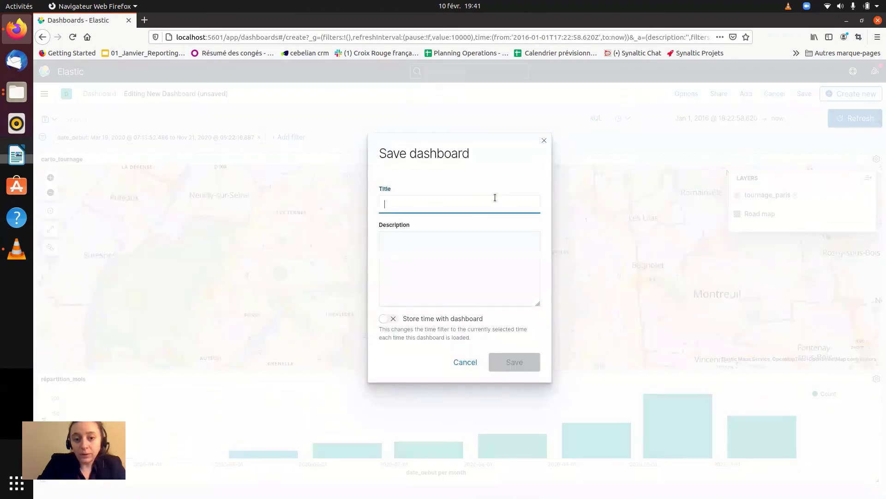
pyautogui.write('dashboard')
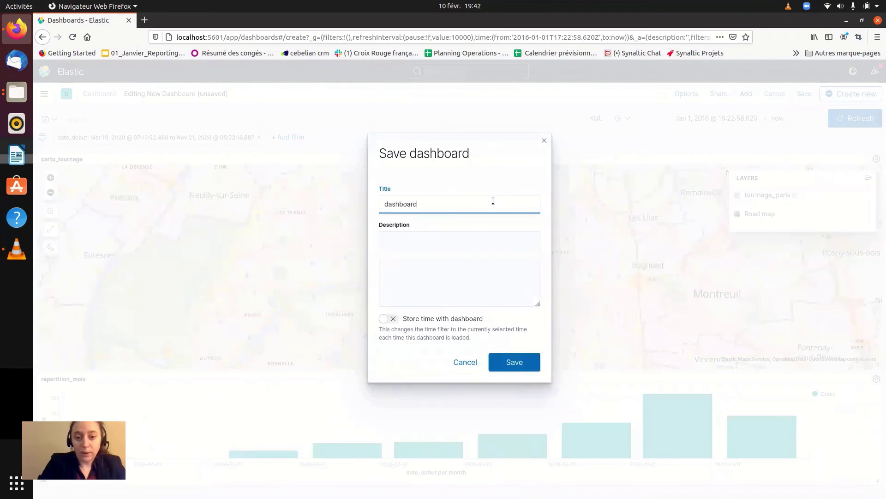
pyautogui.click(510, 361)
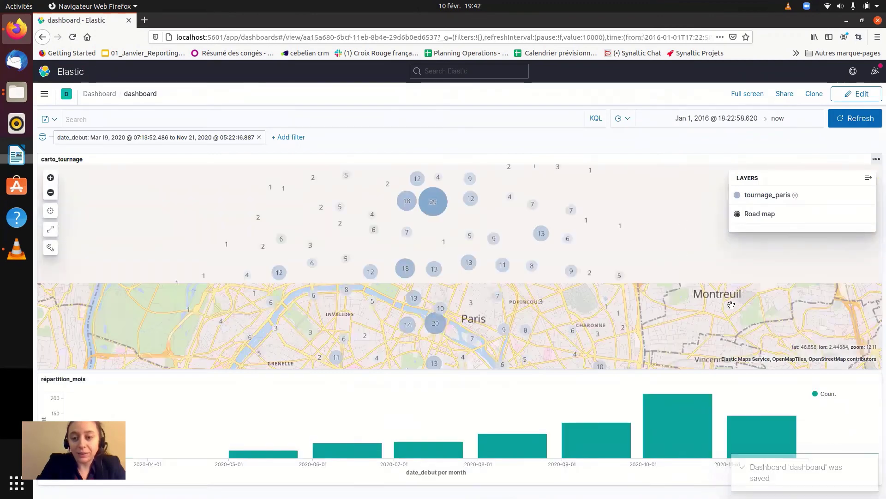
# Filter the dashboard with the KQL query type_tournage : "Téléfilm"
pyautogui.click(251, 116)
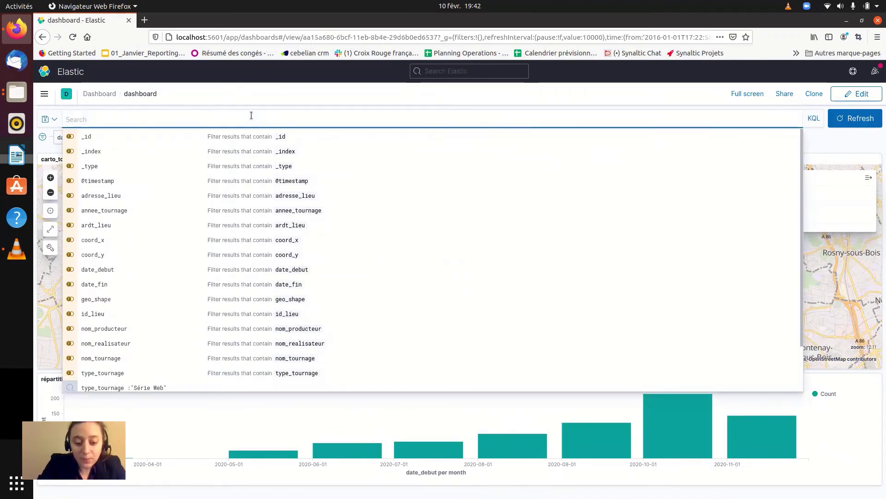
pyautogui.write('typ')
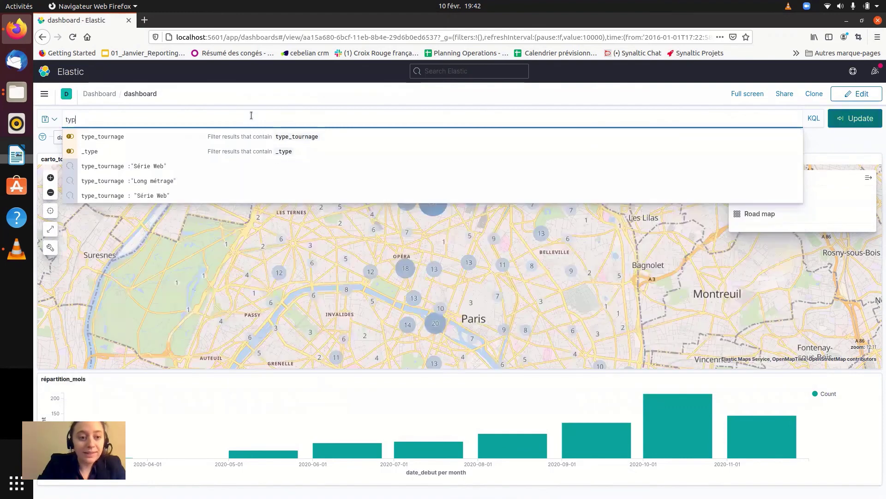
pyautogui.click(177, 137)
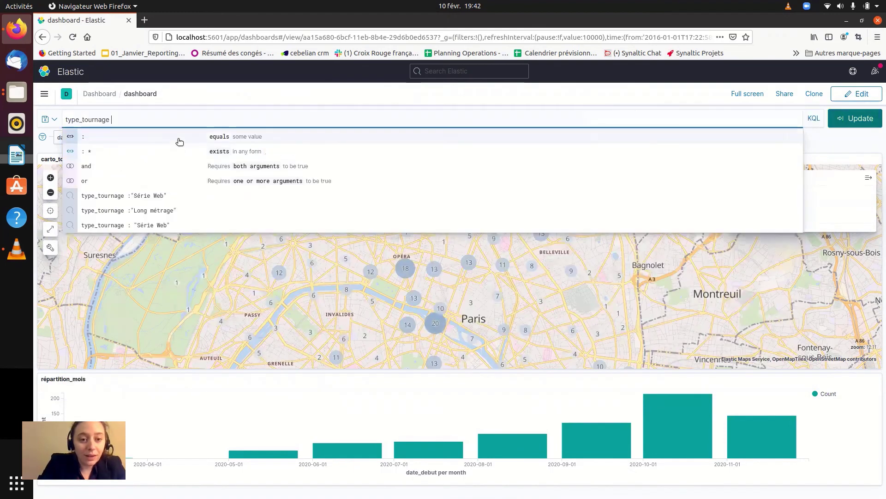
pyautogui.click(103, 139)
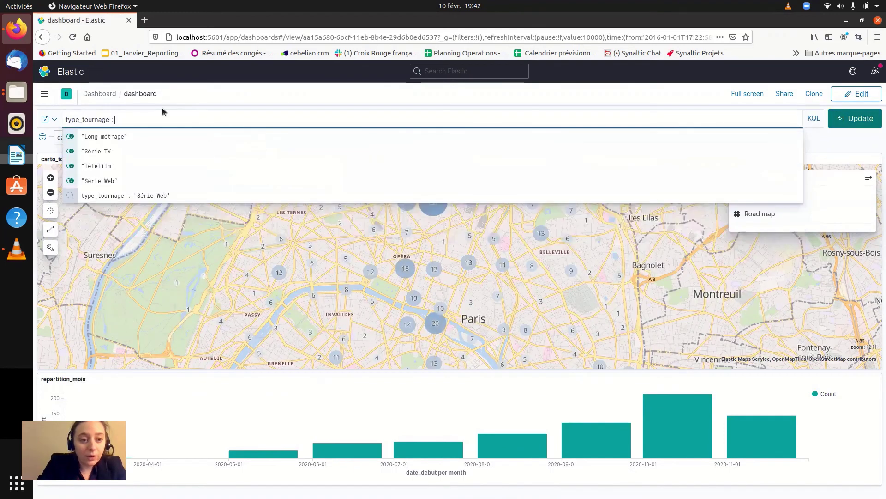
pyautogui.click(114, 166)
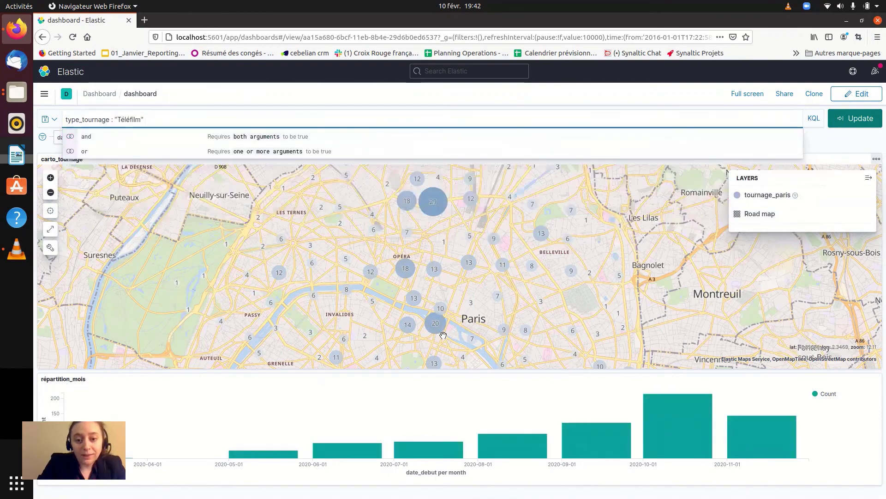
pyautogui.moveTo(480, 196)
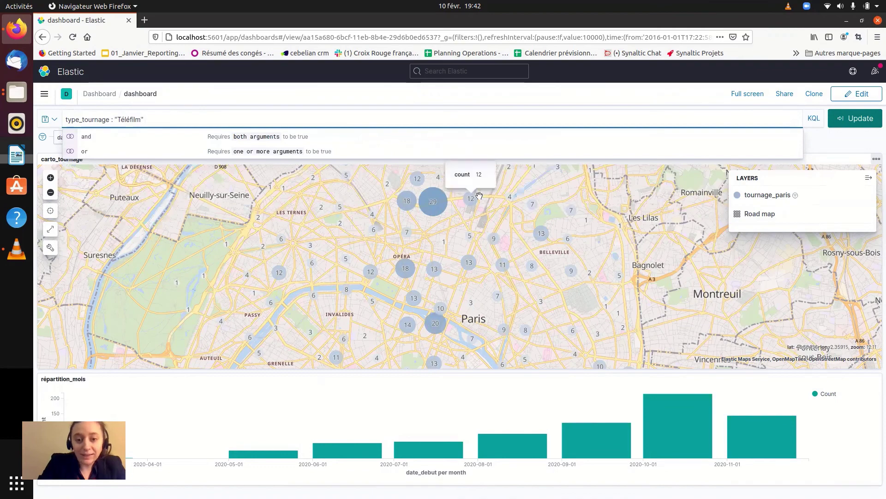
pyautogui.press('Return')
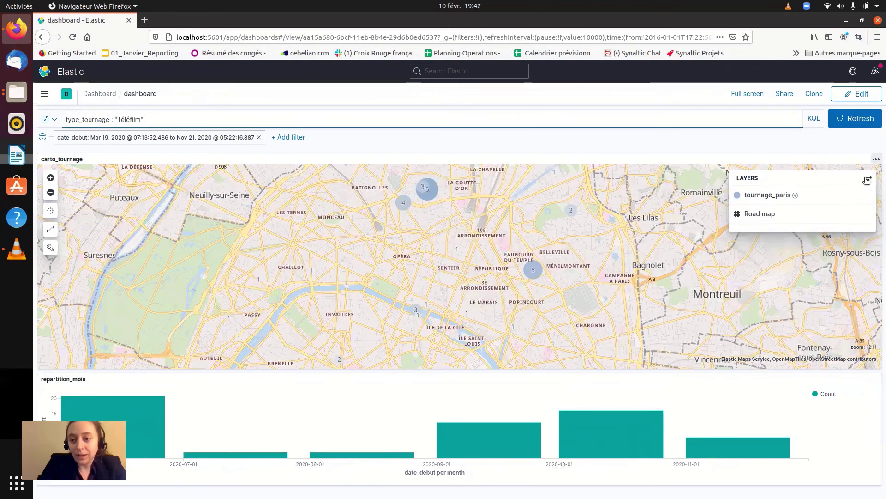
# Open the carto_tournage panel's underlying data in Discover and examine the filtered Téléfilm documents
pyautogui.click(877, 159)
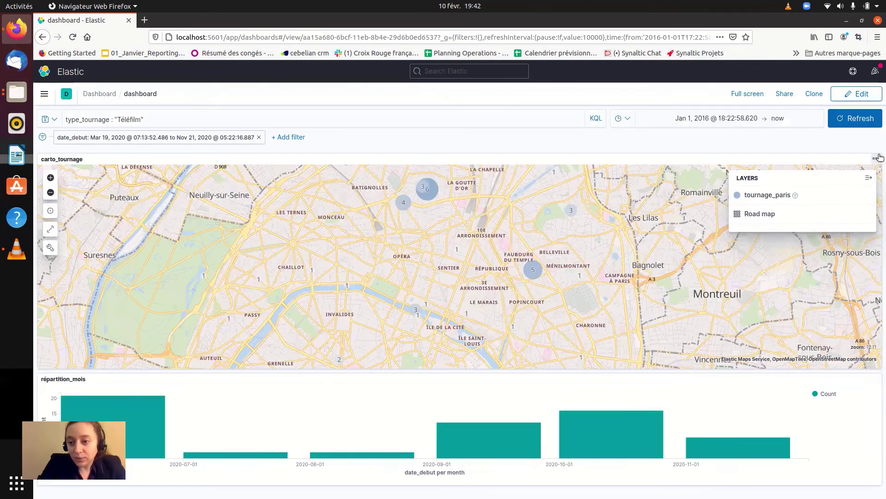
pyautogui.click(848, 148)
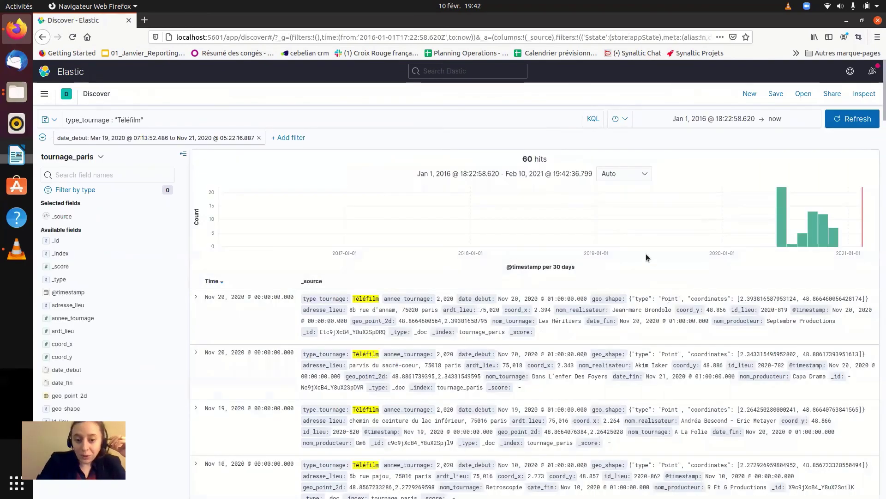
pyautogui.scroll(-3, 646, 255)
pyautogui.scroll(2, 636, 255)
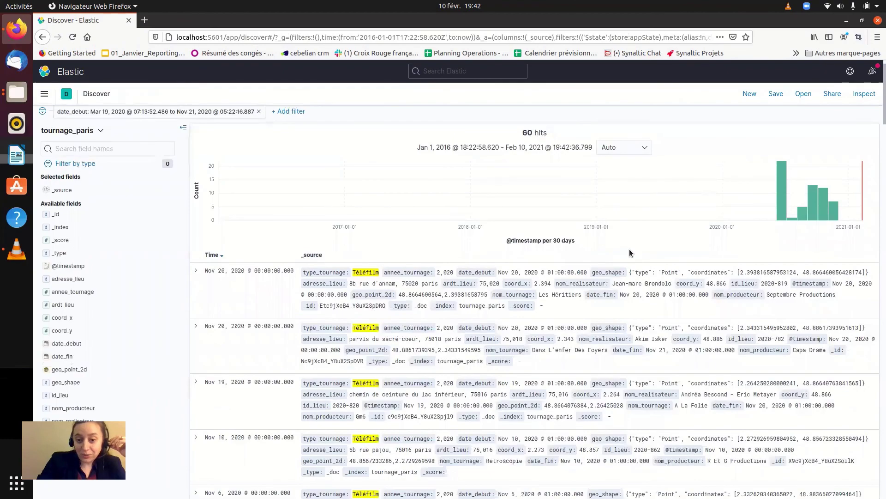
pyautogui.scroll(-10, 550, 251)
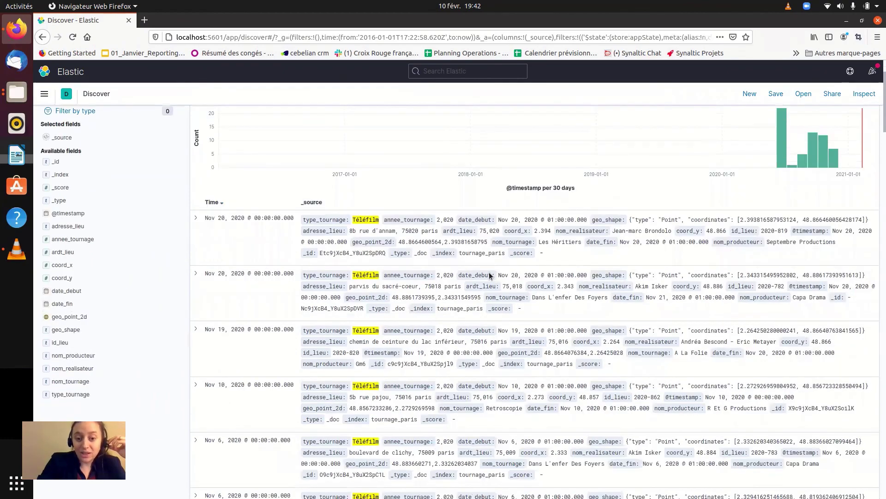
pyautogui.scroll(10, 508, 280)
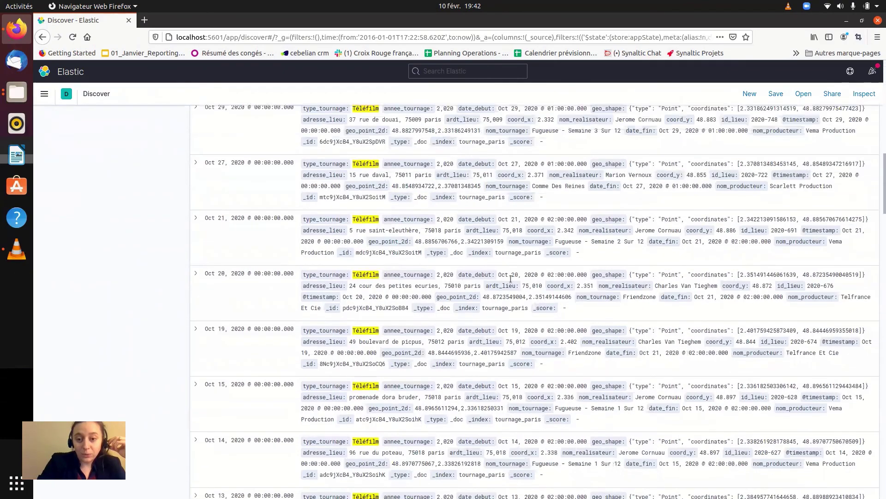